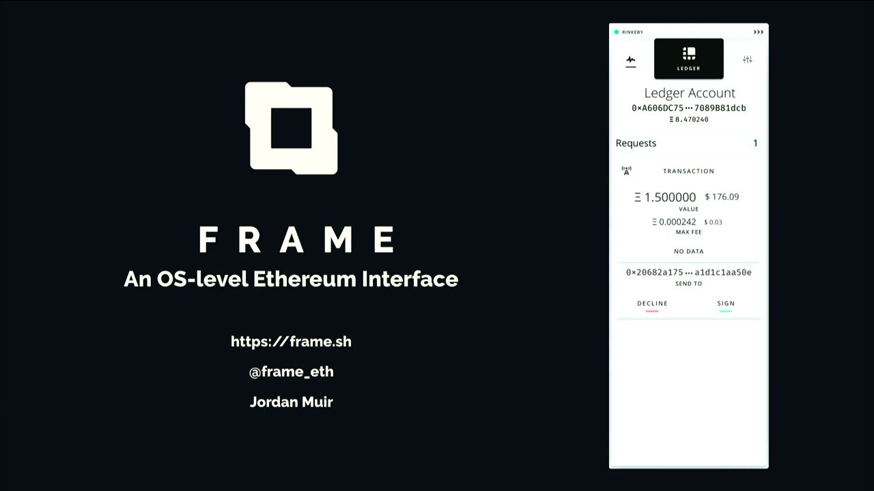
key("Right")
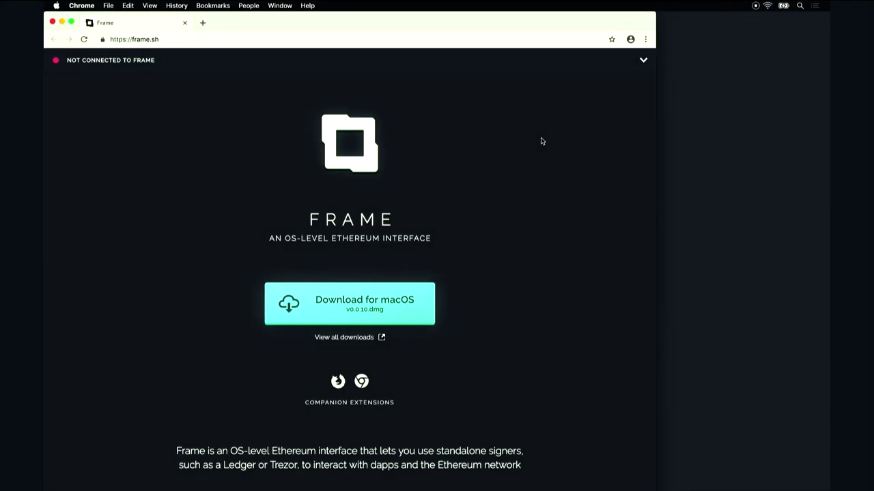
Step: Download Frame v0.0.10 for macOS from frame.sh and launch Frame from the Applications folder
left_click(414, 306)
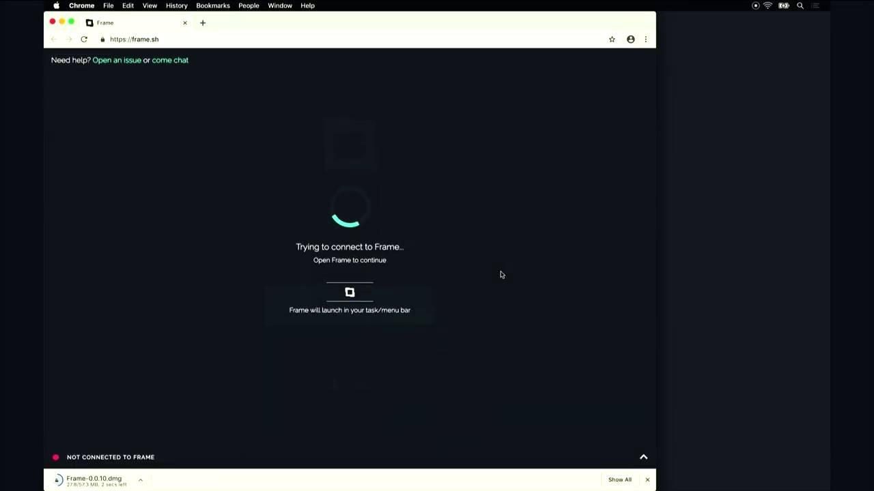
left_click(647, 481)
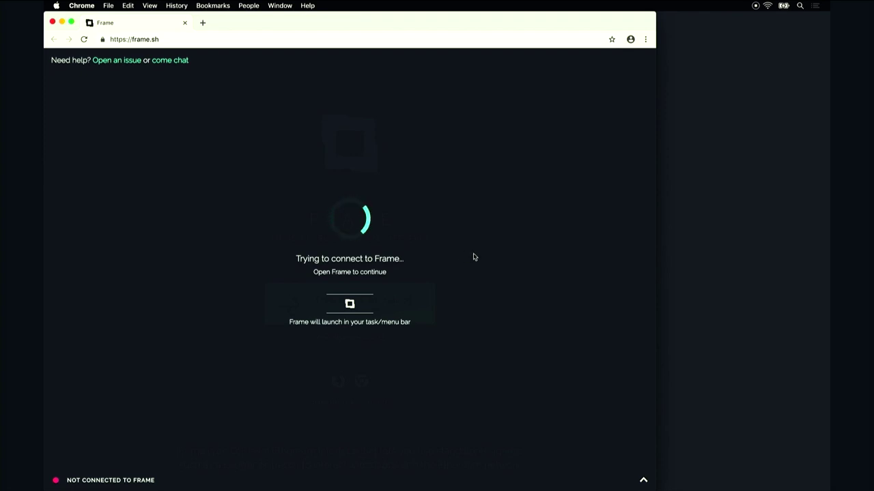
key("super+Tab")
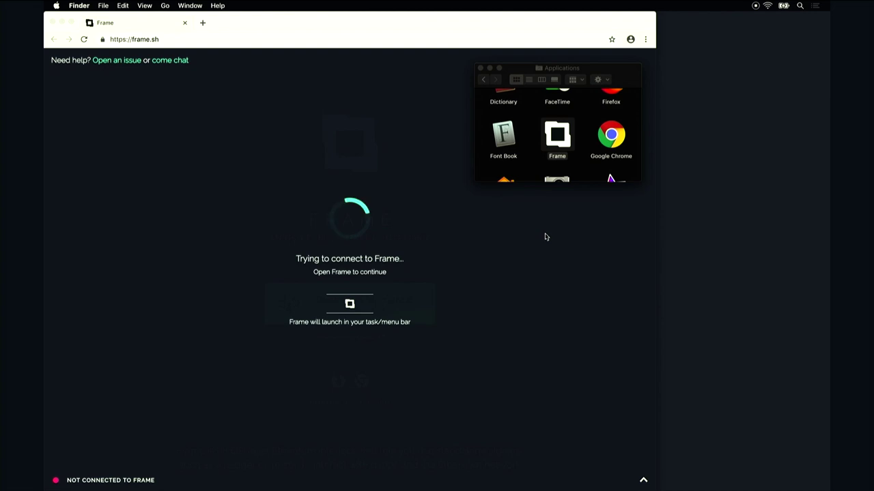
double_click(563, 145)
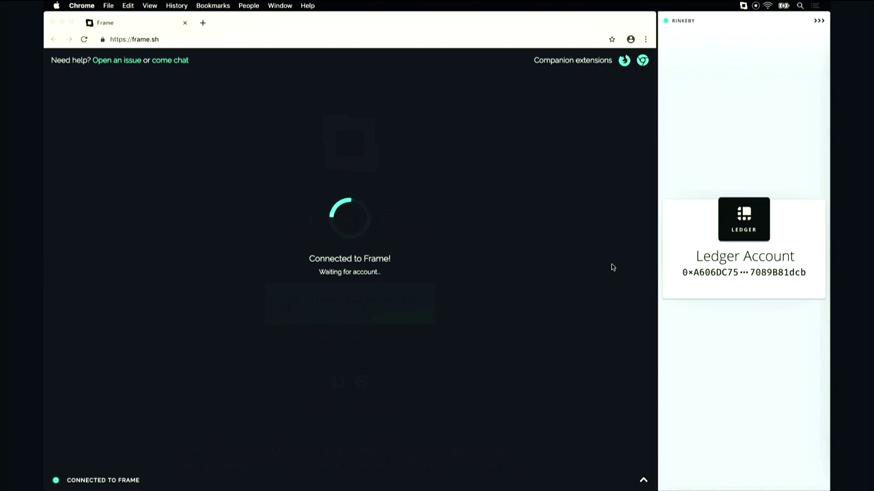
left_click(749, 216)
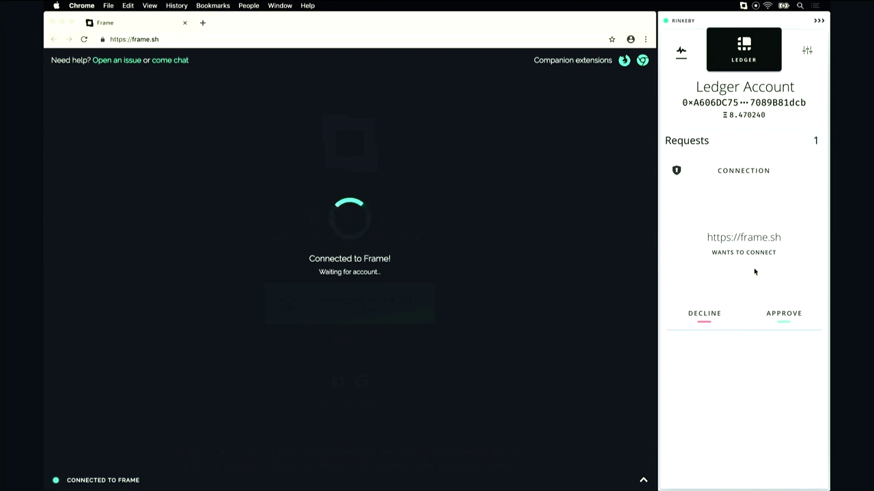
left_click(783, 318)
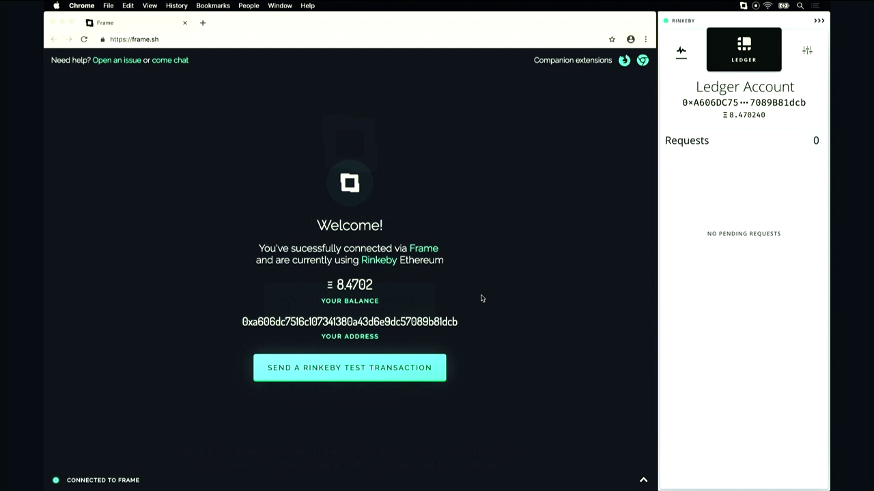
Step: Send a Rinkeby test transaction from the frame.sh page, check its full recipient address in Frame and sign it
left_click(493, 319)
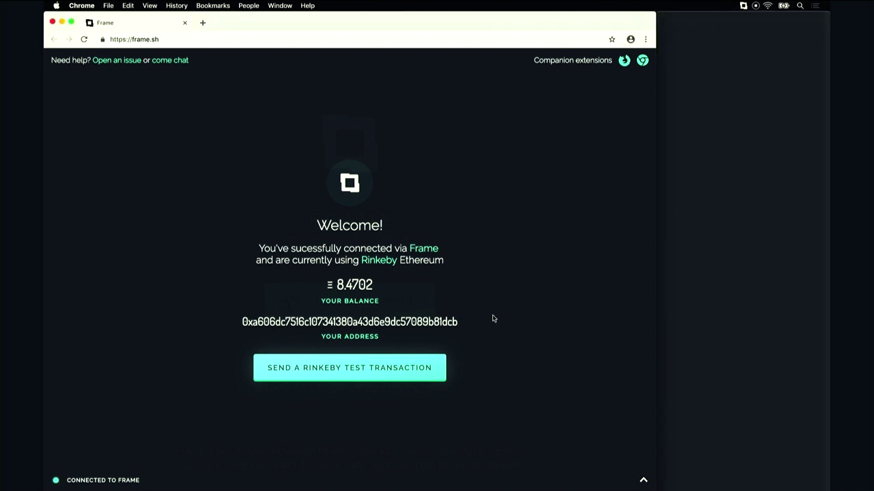
left_click(408, 375)
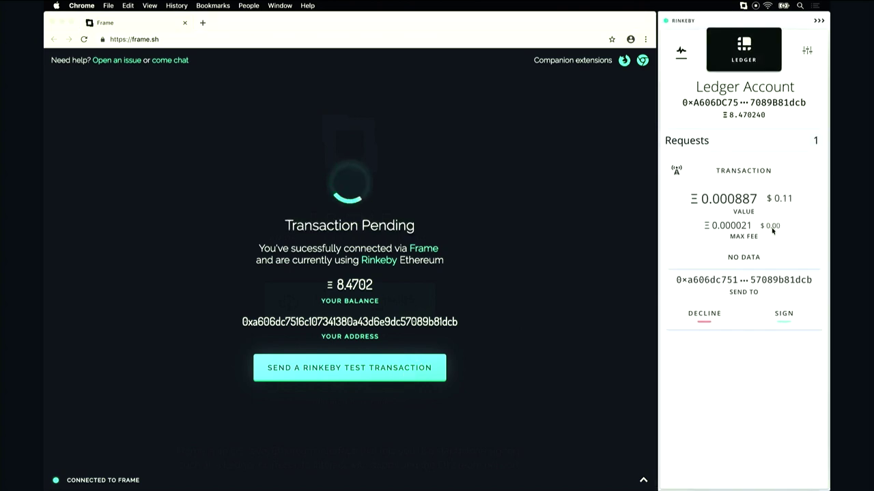
mouse_move(766, 284)
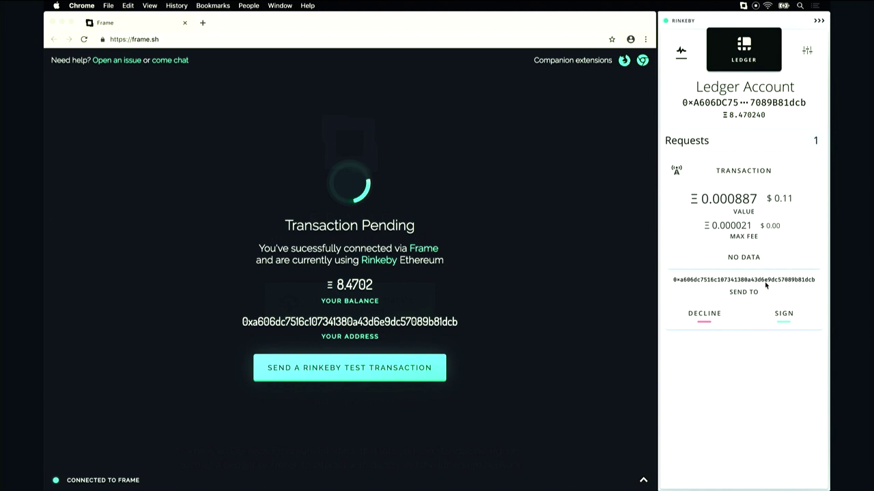
left_click(789, 325)
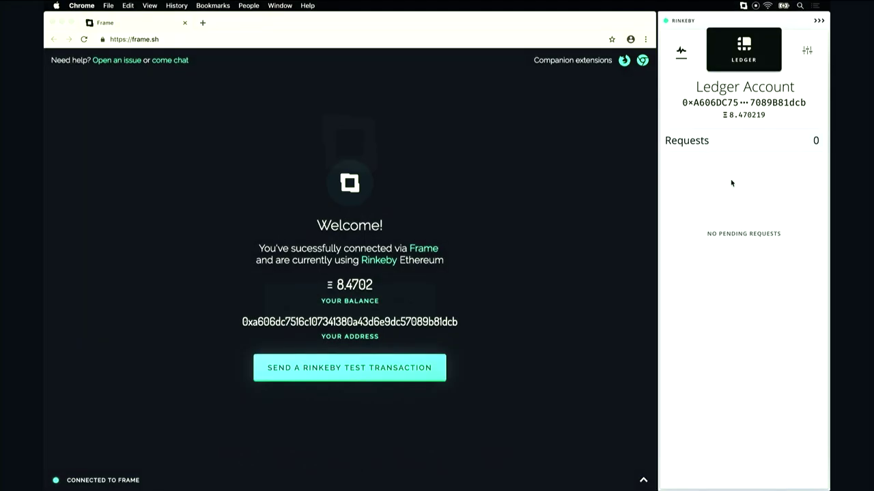
left_click(811, 54)
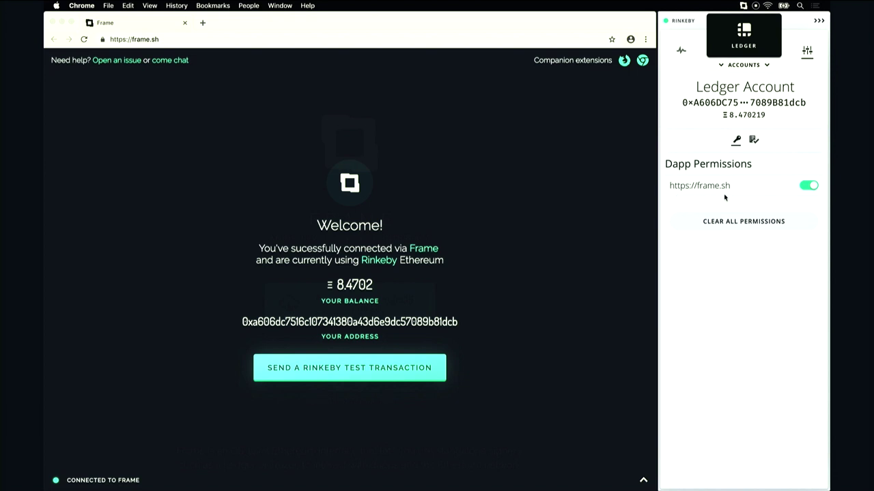
left_click(810, 186)
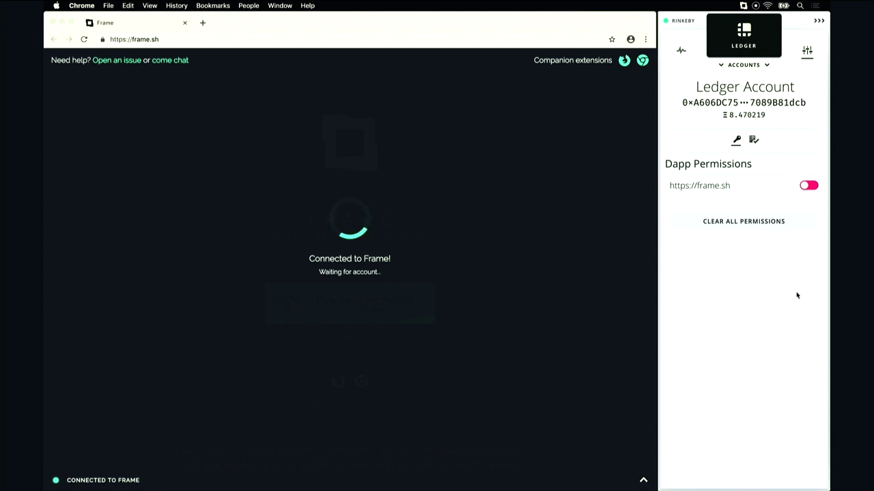
left_click(810, 190)
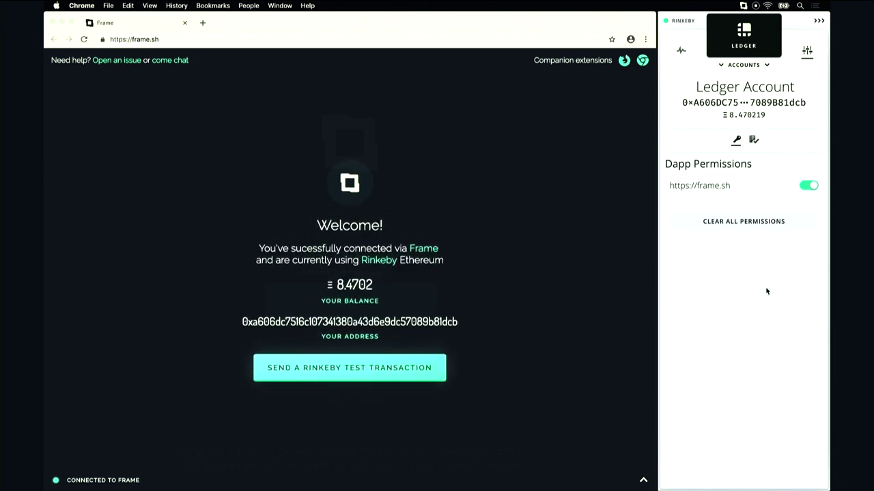
left_click(753, 140)
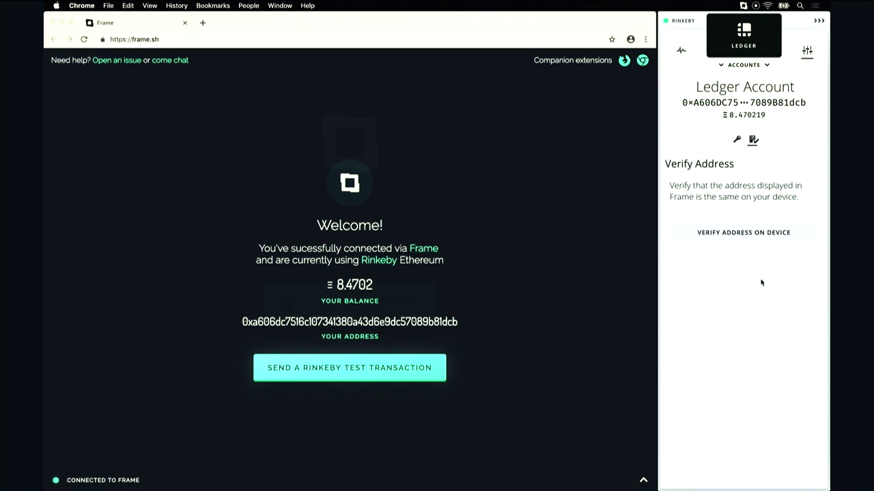
mouse_move(759, 103)
left_click(773, 67)
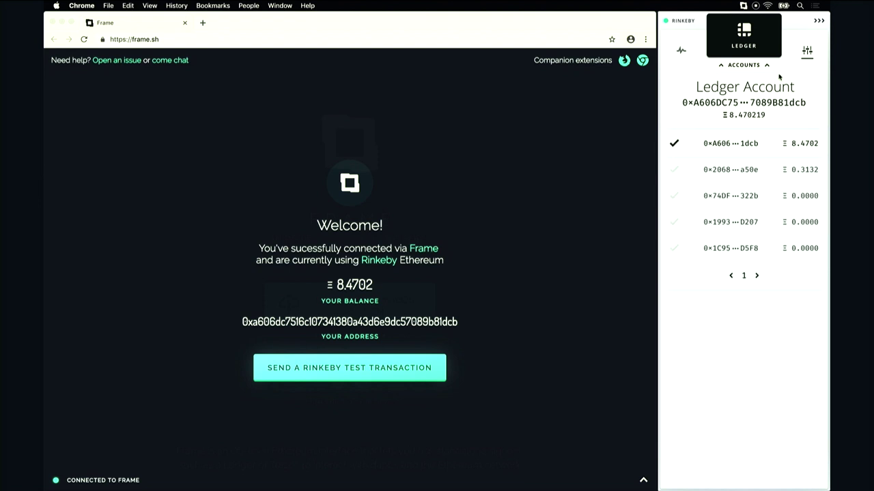
mouse_move(819, 111)
left_click(769, 169)
left_click(767, 198)
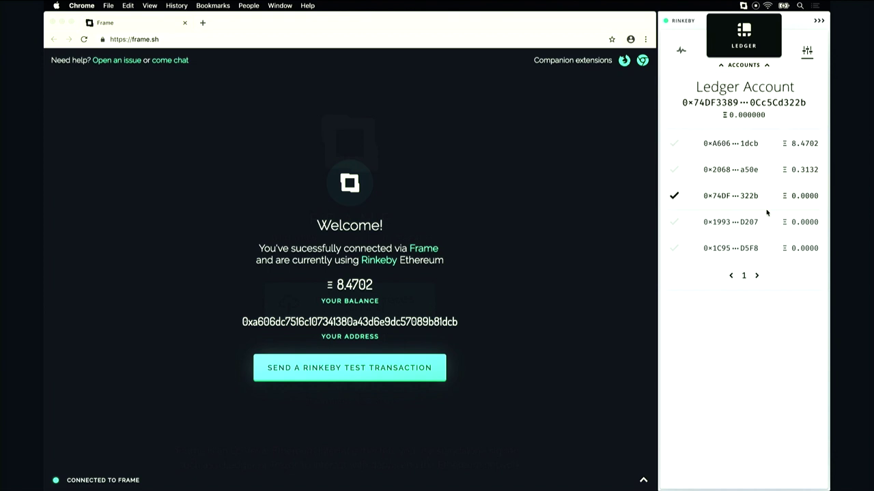
left_click(765, 222)
left_click(764, 247)
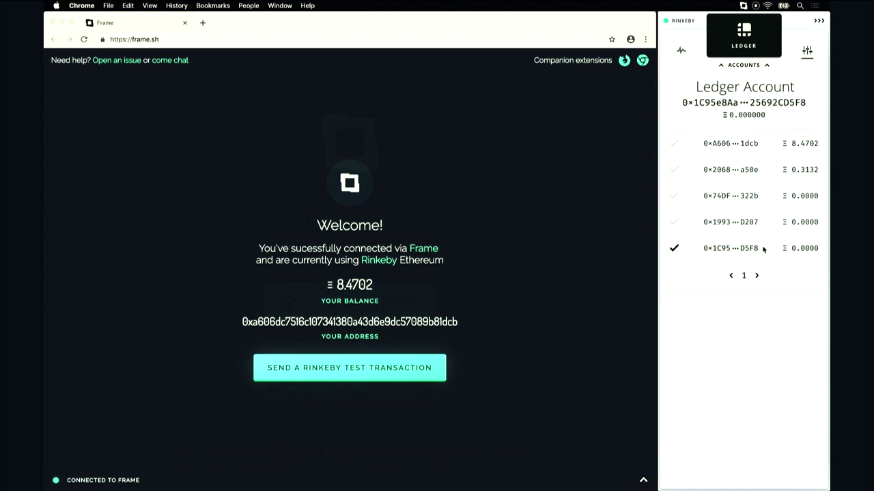
left_click(763, 221)
left_click(761, 198)
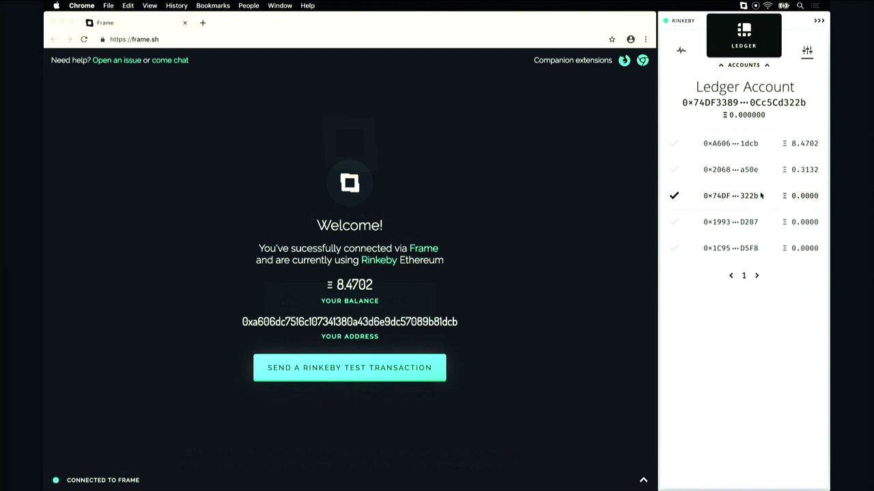
left_click(758, 172)
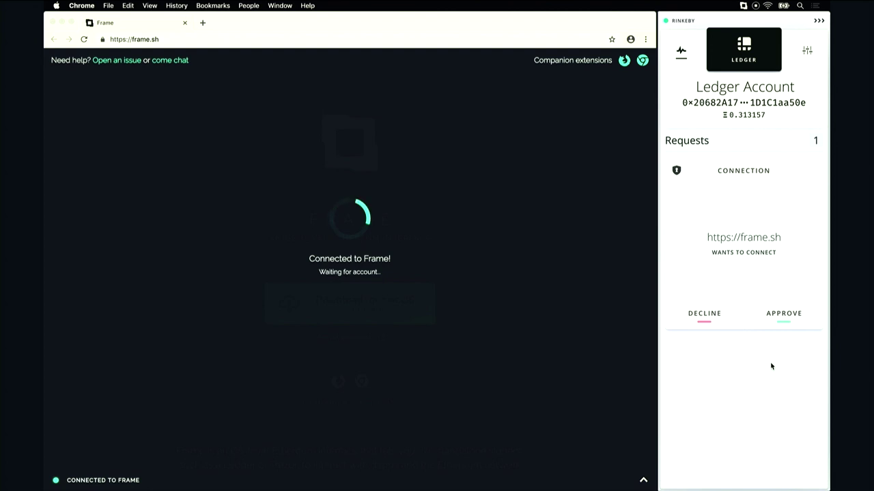
left_click(785, 320)
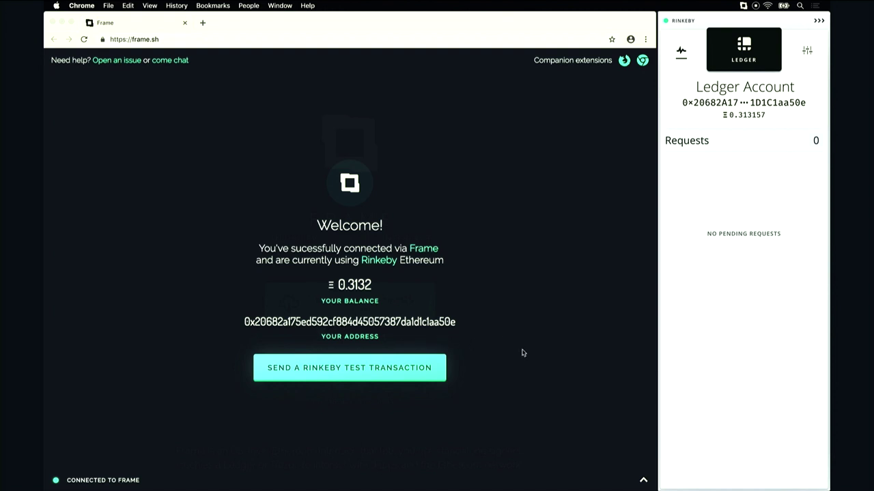
Step: Send another Rinkeby test transaction from the newly selected Ledger account and sign it
left_click(369, 376)
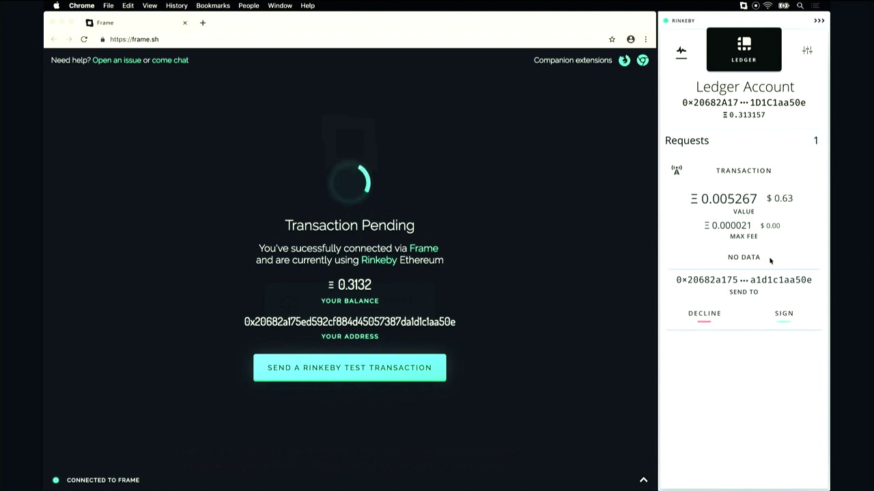
left_click(790, 314)
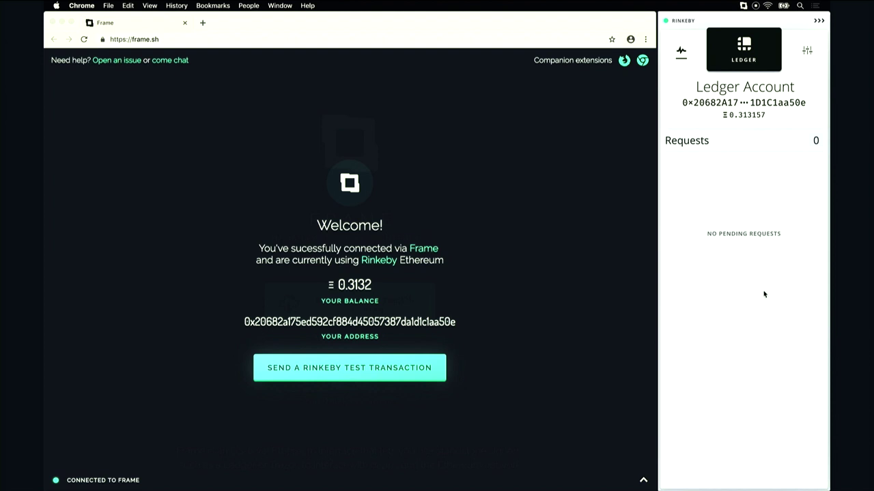
Step: Open Frame's connection settings and turn the Local connection on and off again
left_click(817, 21)
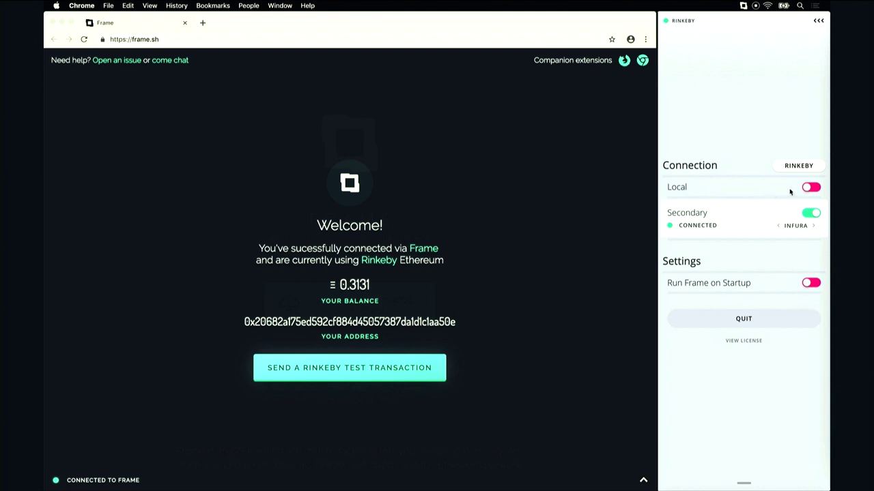
left_click(811, 187)
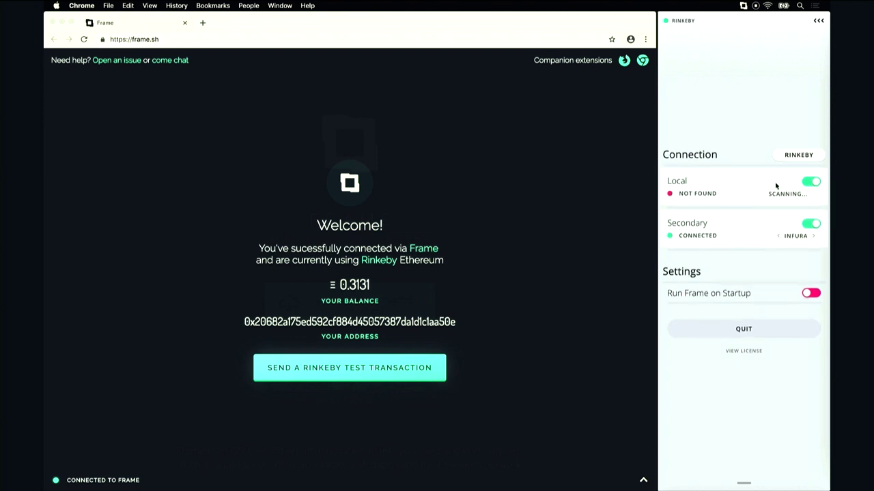
left_click(816, 184)
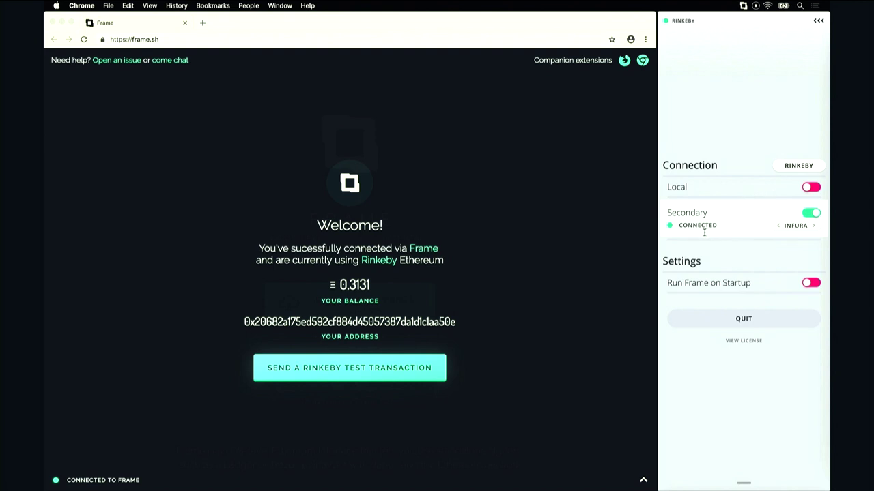
Step: Set the secondary connection to Custom, enter its blank endpoint field, and return the connection to Infura
left_click(813, 225)
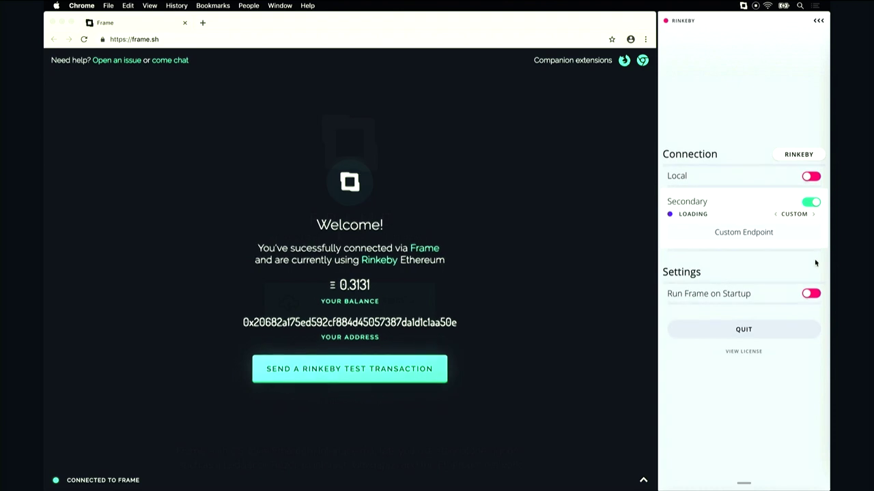
left_click(754, 235)
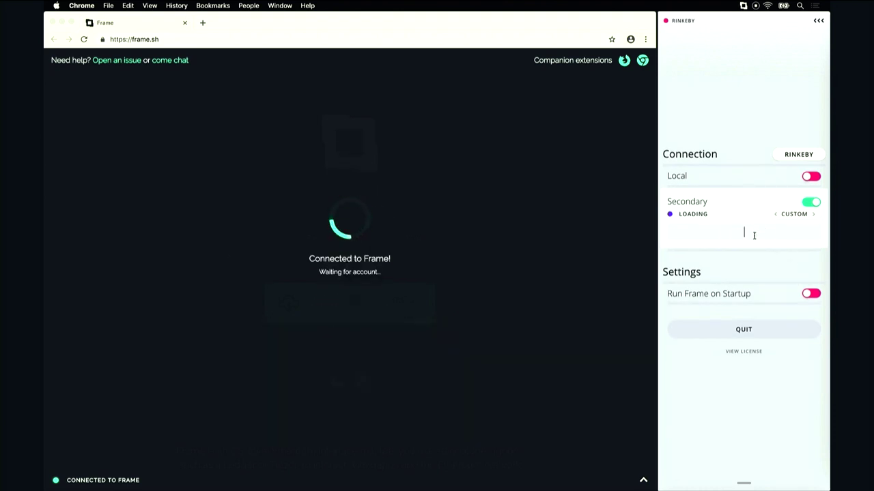
left_click(771, 275)
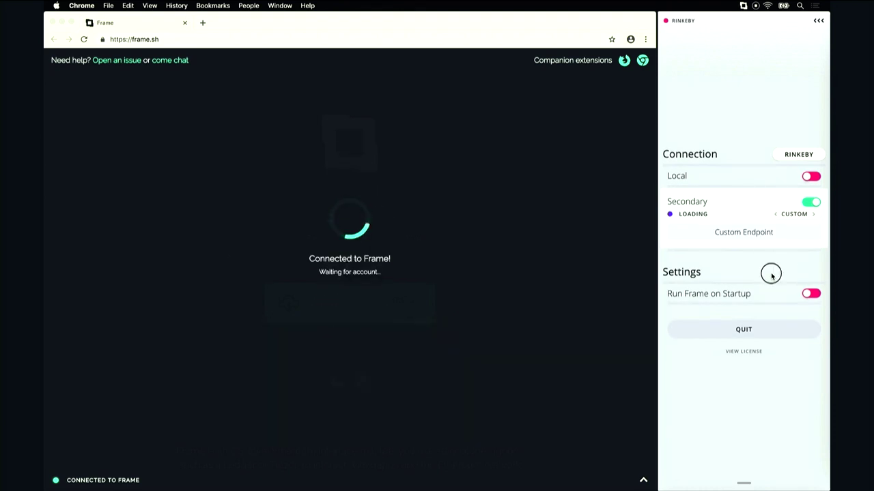
left_click(812, 215)
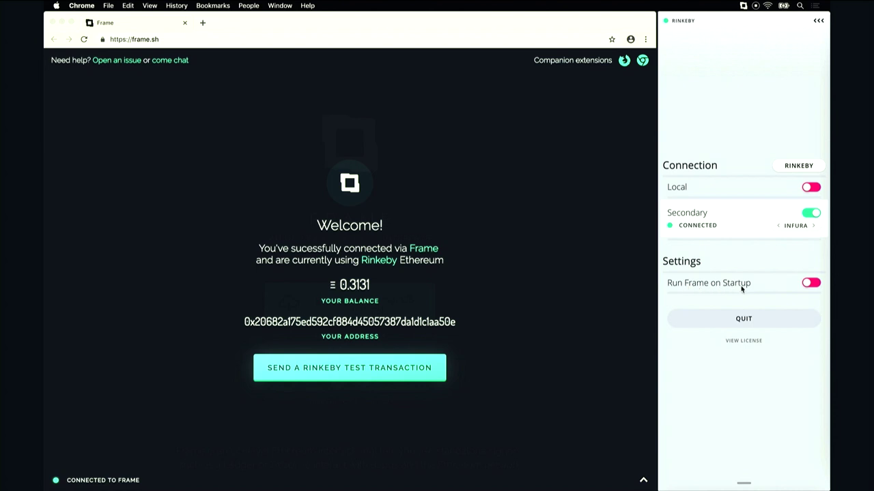
Step: Enable Run Frame on Startup and switch the connection network to Mainnet, accepting the Mainnet notice
left_click(811, 284)
left_click(793, 167)
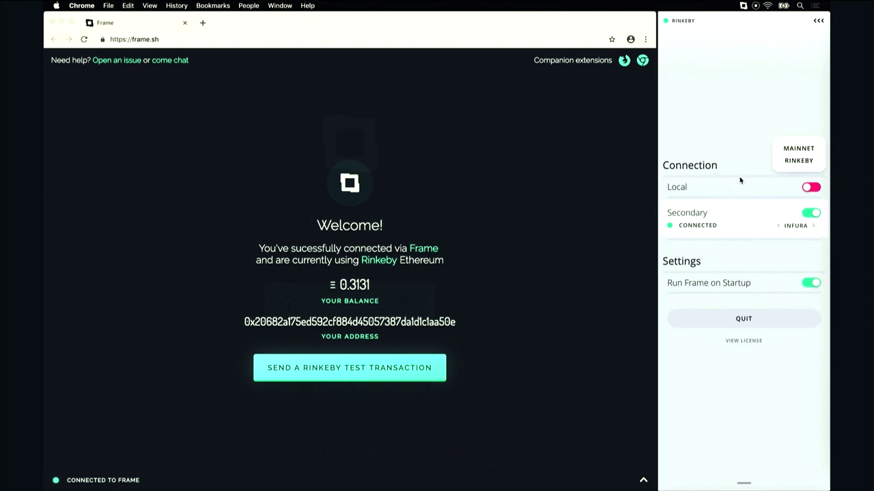
left_click(802, 153)
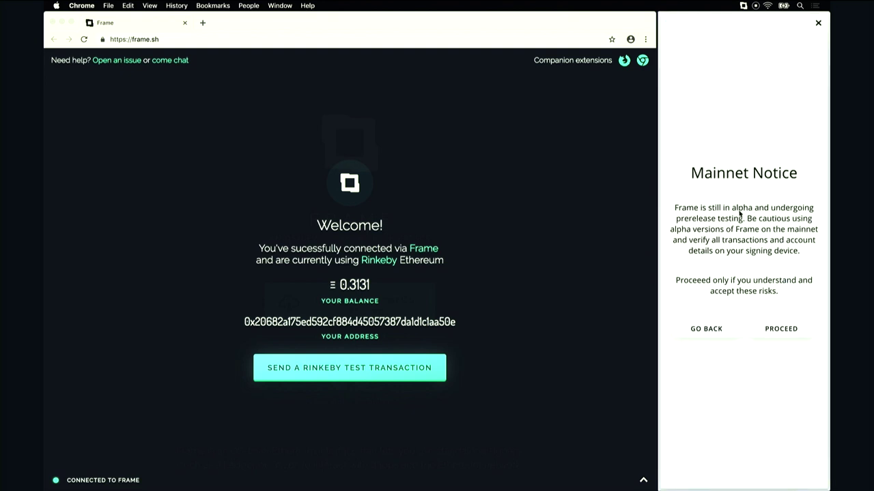
left_click(789, 337)
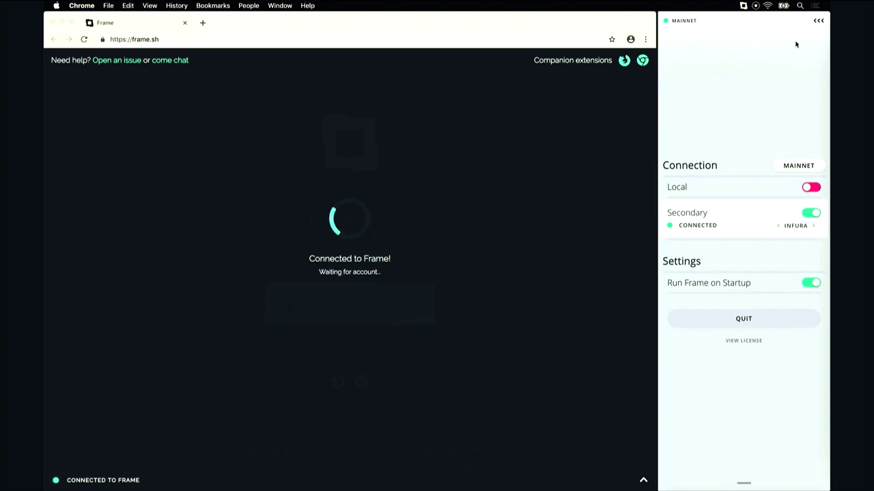
Step: Leave Frame's settings and open the Ledger account on Mainnet
left_click(818, 20)
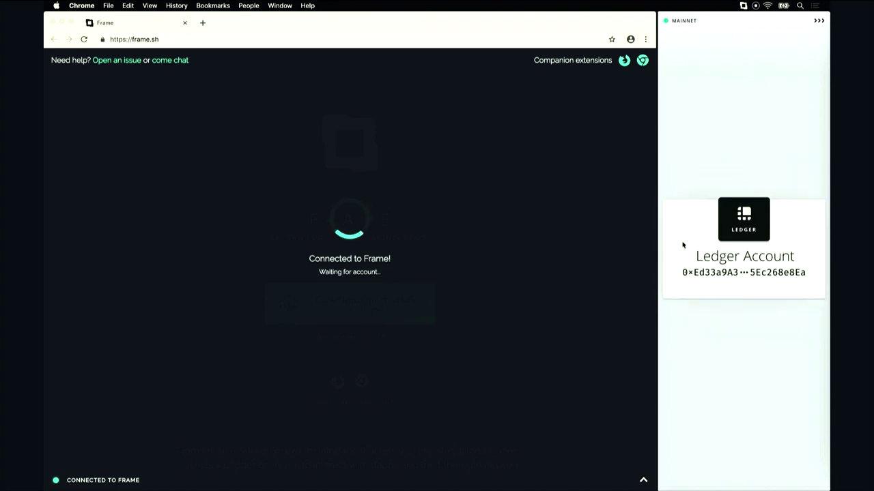
left_click(739, 232)
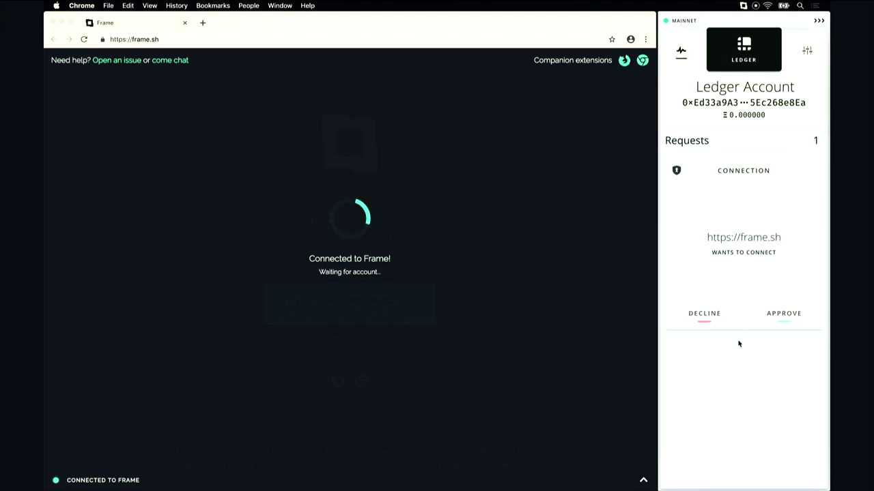
Step: Approve the connection requests from frame.sh on Mainnet and from rinkeby.aragon.org on Rinkeby for the Ledger account
left_click(784, 316)
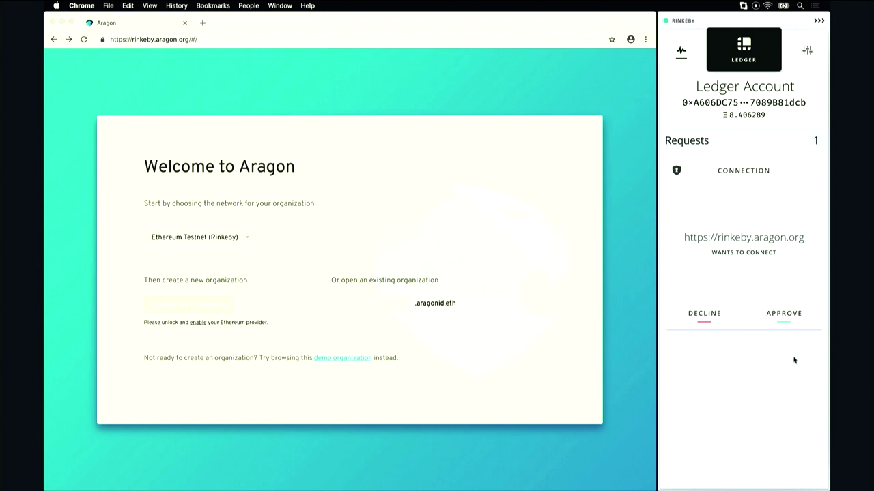
left_click(790, 316)
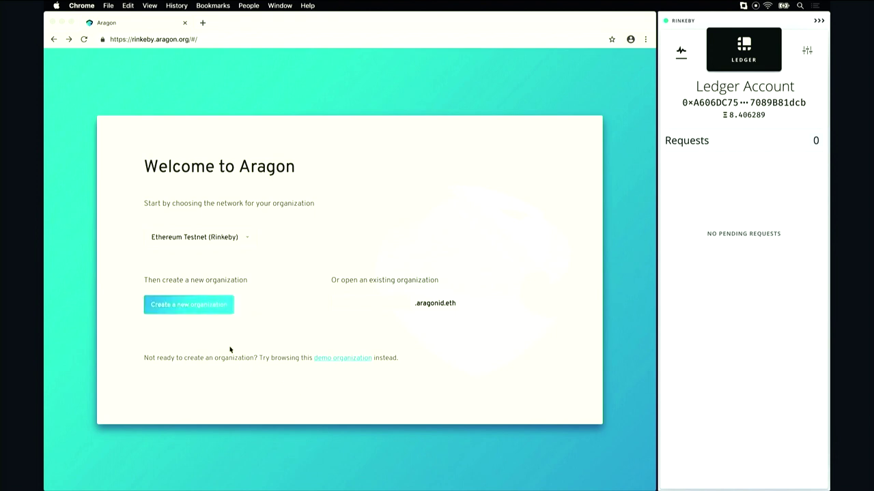
Step: Start a new Aragon organization from the Token project with Democracy template and claim the domain framehq.aragonid.eth
left_click(198, 310)
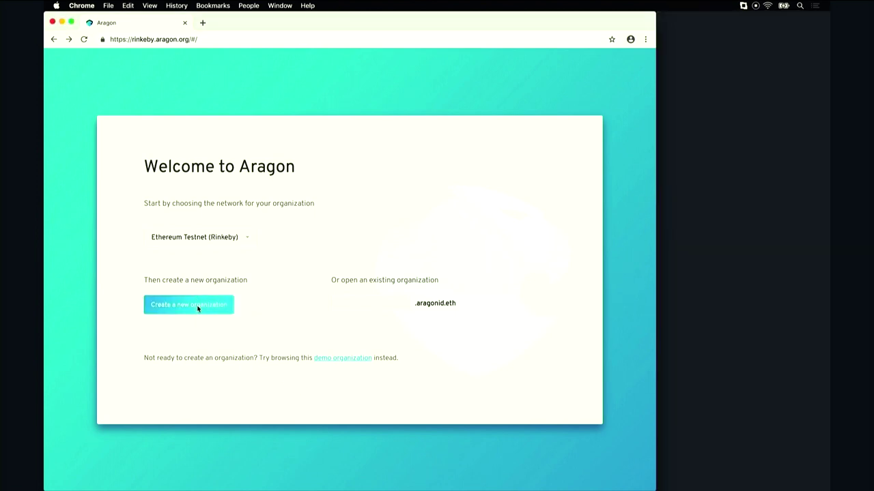
left_click(198, 309)
left_click(302, 326)
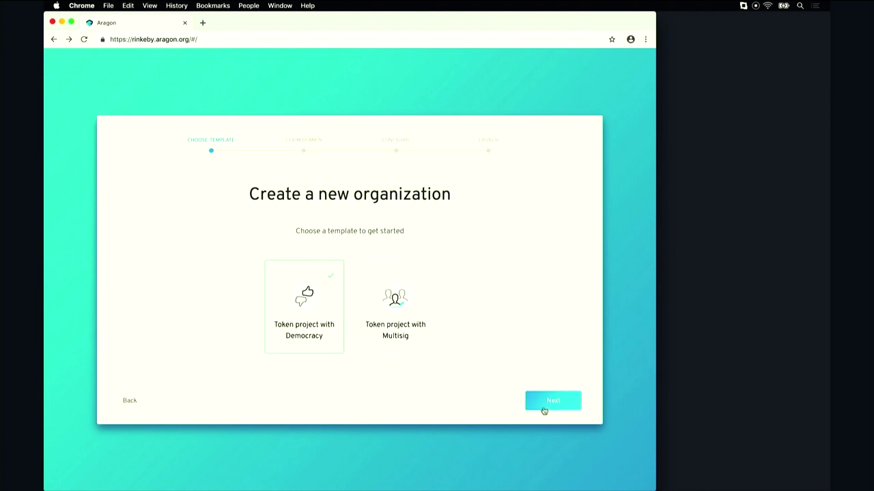
left_click(544, 409)
left_click(330, 294)
type("framehq")
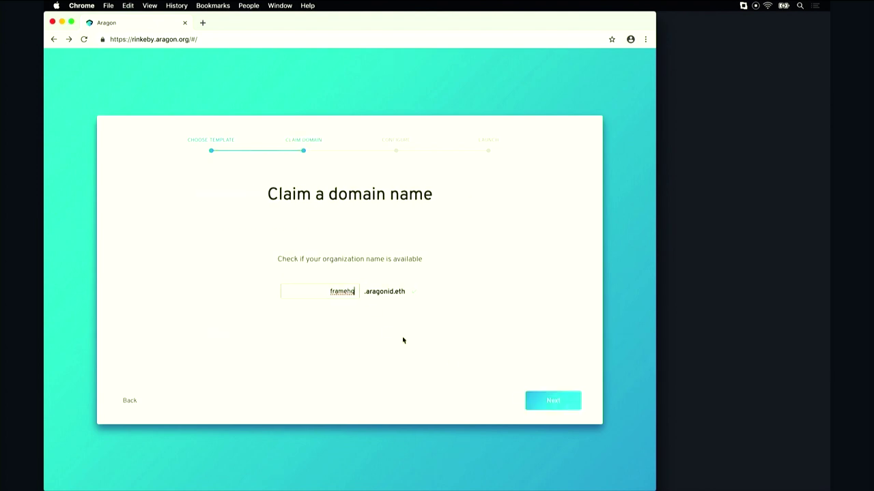
left_click(544, 405)
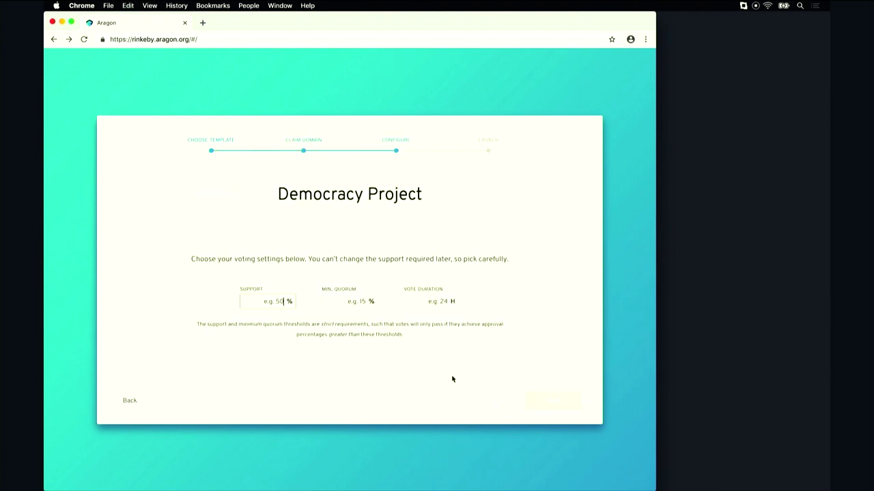
Step: Set the organization's voting to 50% support, 15% minimum quorum and a 24-hour vote duration
type("50")
type("15")
type("24")
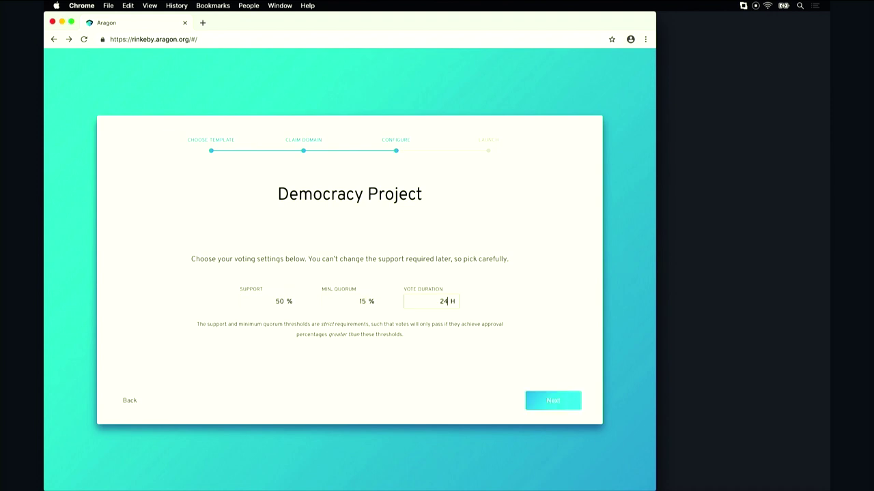
left_click(554, 401)
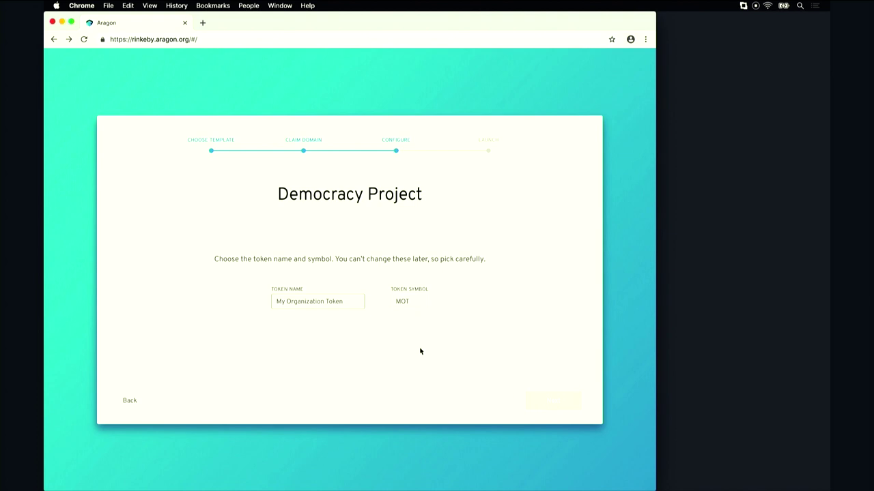
Step: Name the organization's token Frame with the symbol FRAME and proceed to the launch stage
type("Frame")
type("FRAME")
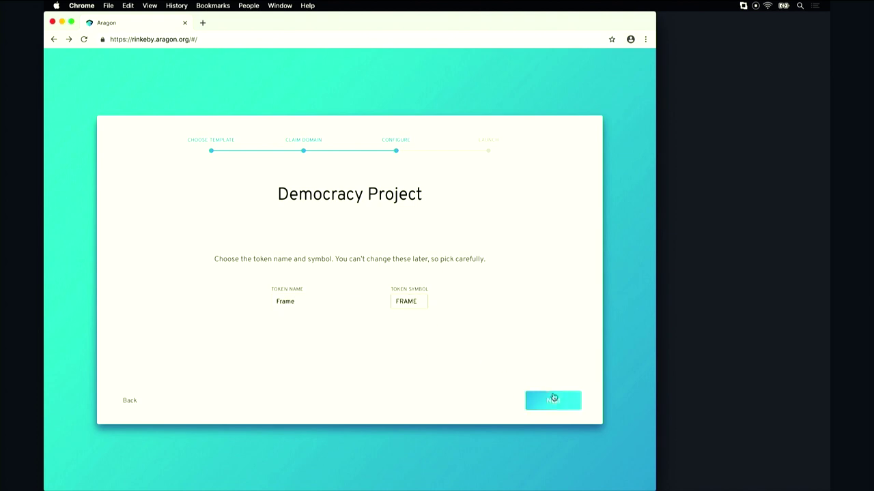
left_click(554, 402)
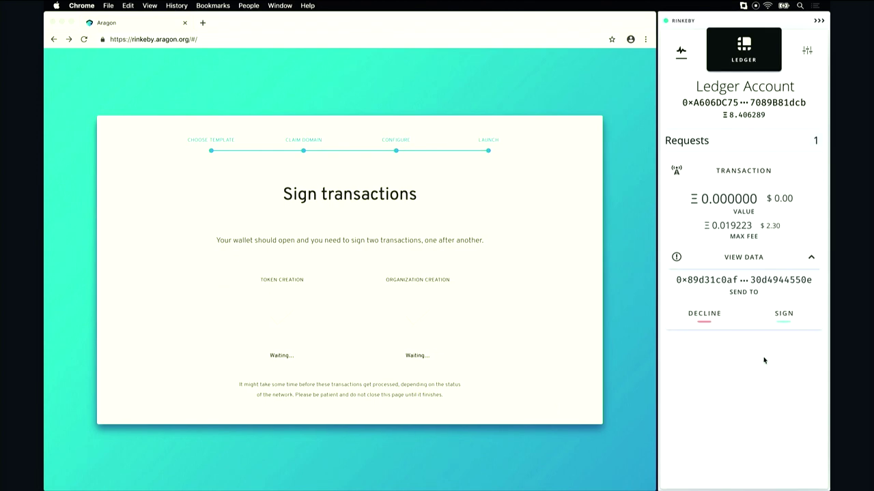
Step: Inspect the first launch transaction's data and full recipient address, and sign it with the Ledger account
left_click(809, 257)
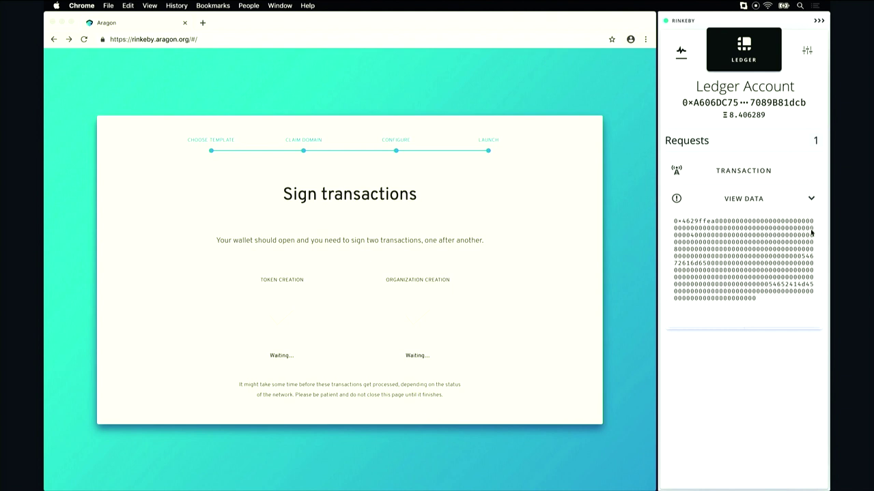
left_click(809, 199)
mouse_move(744, 284)
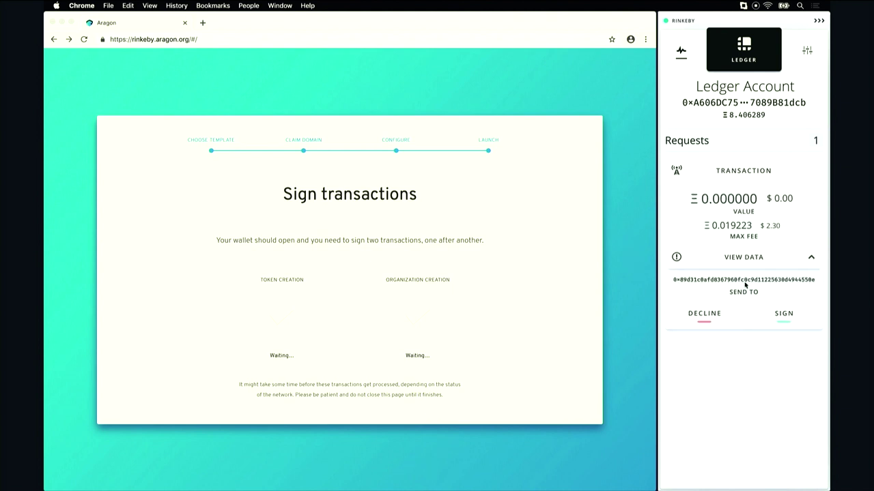
left_click(783, 318)
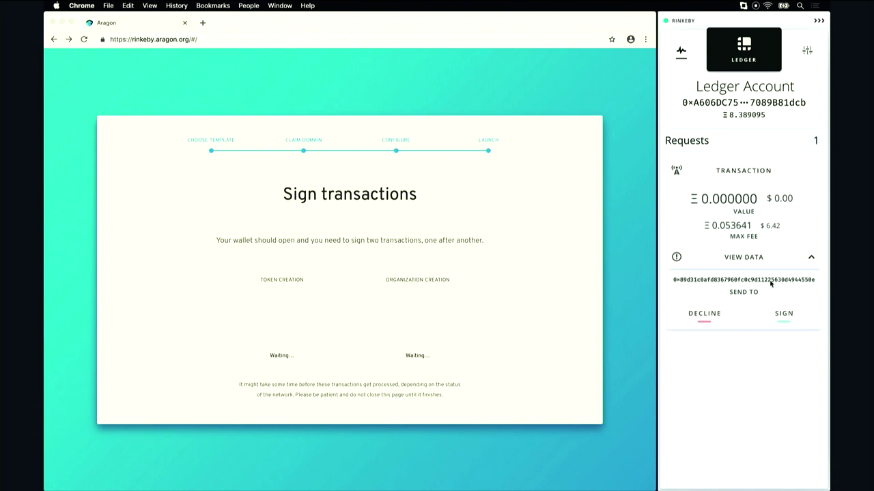
Step: Sign the second launch transaction and get started with the finished Aragon organization
left_click(785, 315)
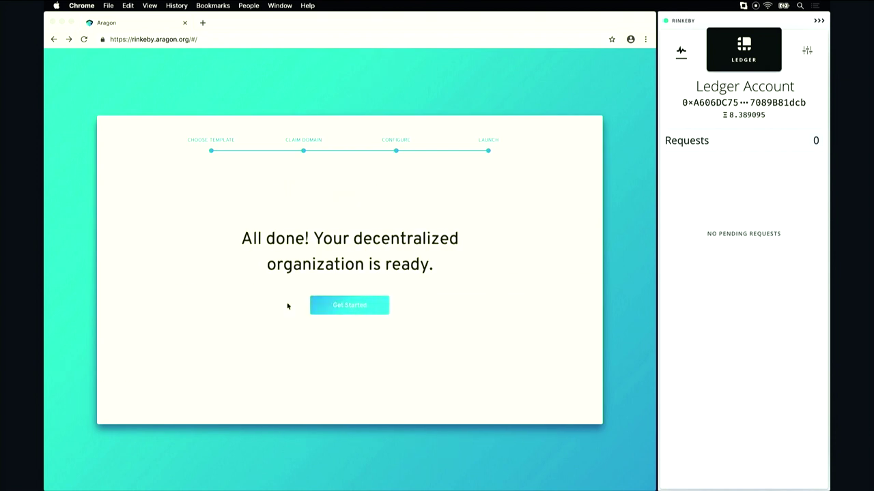
left_click(347, 308)
left_click(360, 307)
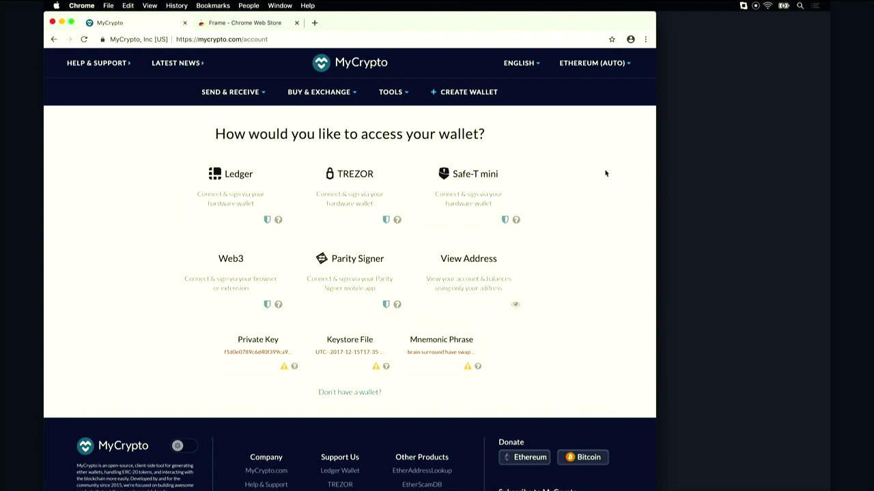
Step: Try to connect to MyCrypto through its Web3 wallet option
left_click(204, 271)
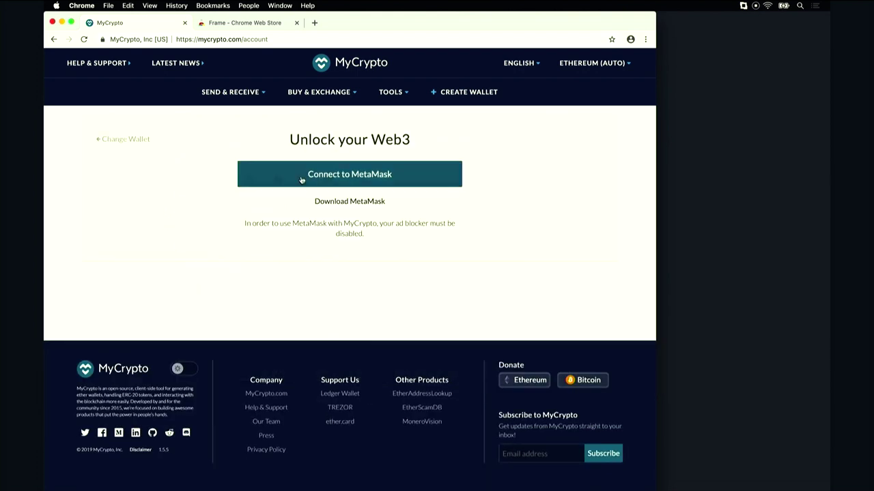
left_click(328, 179)
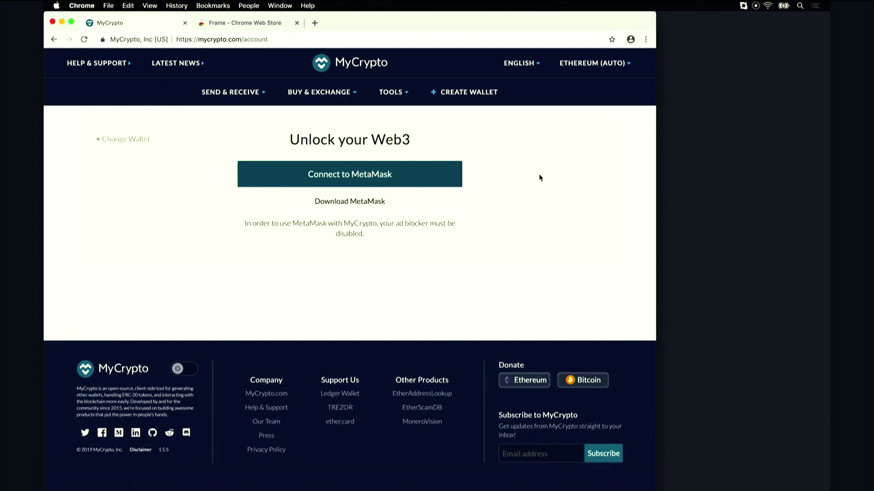
Step: Install the Frame extension from its Chrome Web Store page
left_click(245, 26)
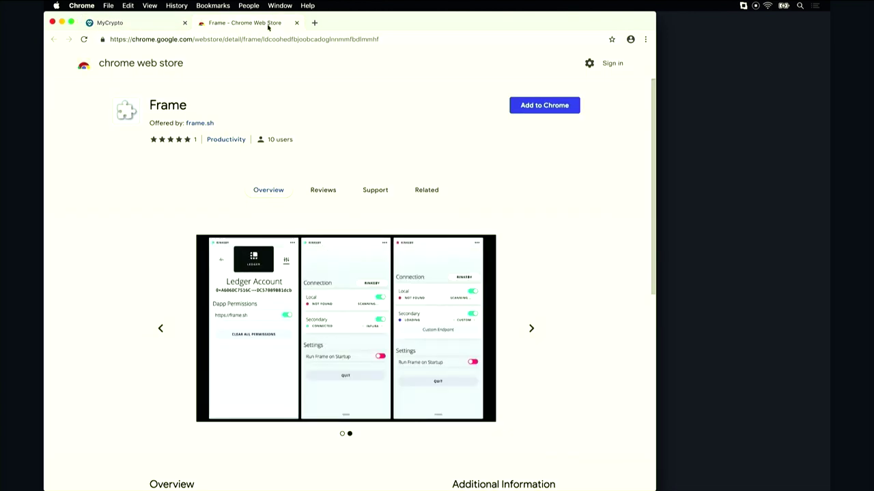
left_click(536, 109)
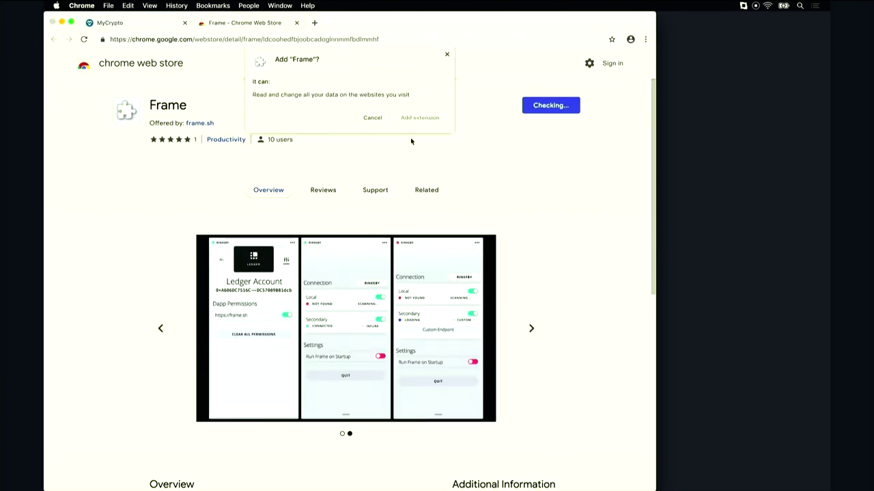
left_click(418, 119)
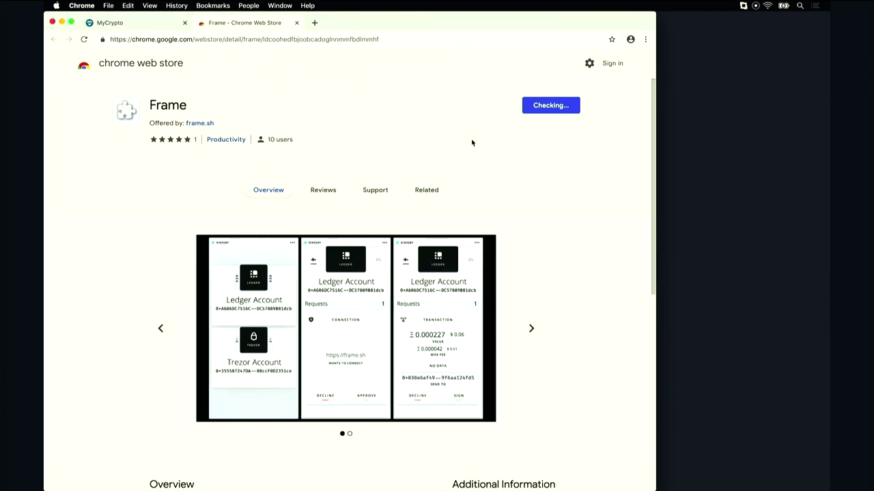
left_click(625, 146)
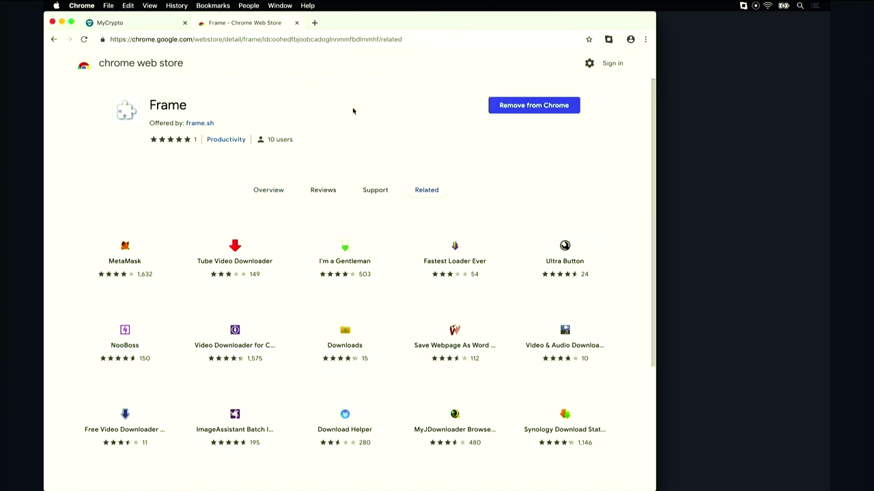
Step: Reload MyCrypto, request Web3 wallet access again, and approve mycrypto.com for the Ledger account to unlock the wallet
left_click(157, 28)
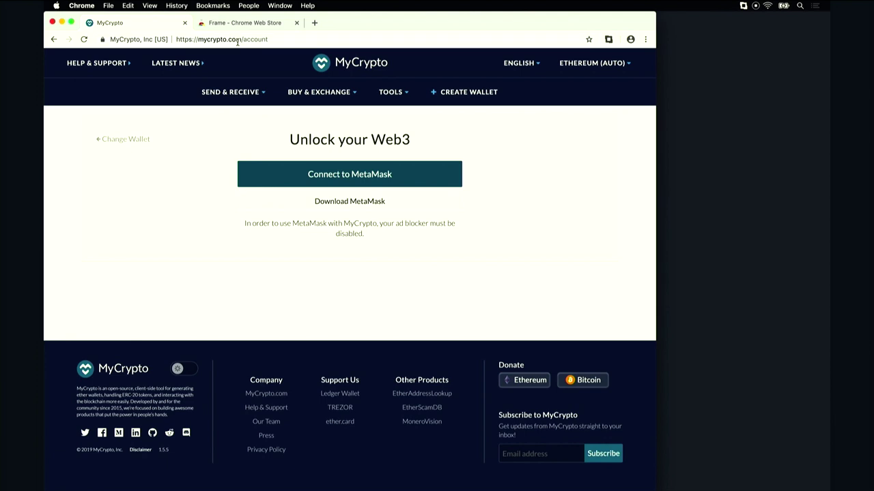
left_click(83, 40)
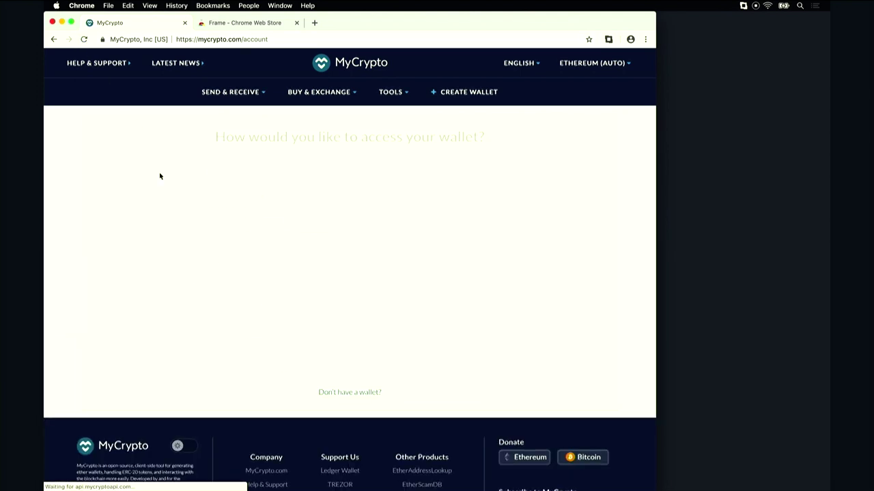
left_click(214, 269)
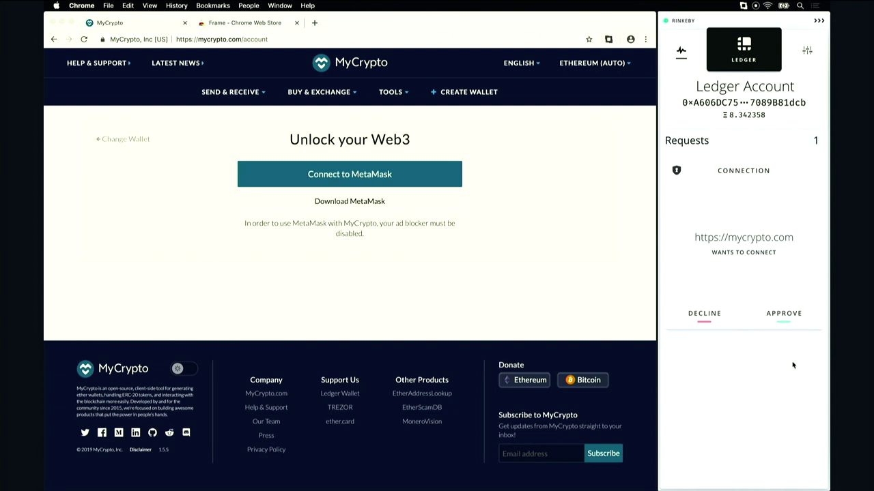
left_click(785, 315)
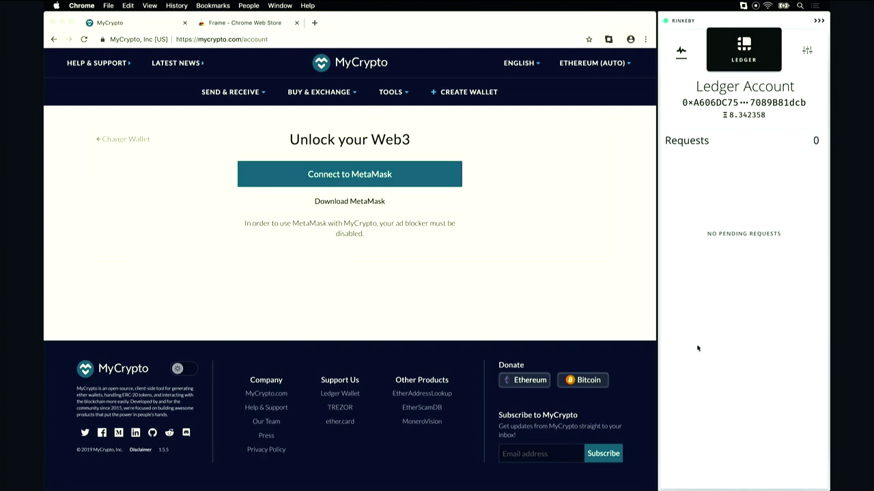
left_click(514, 164)
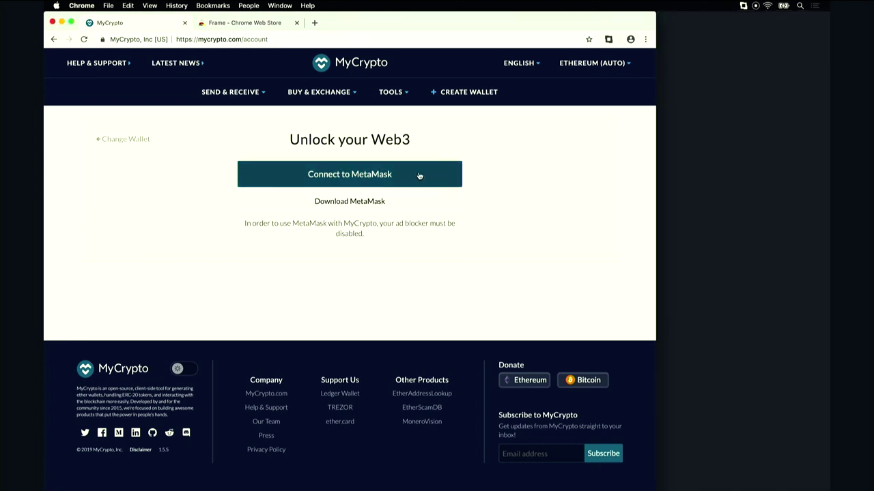
left_click(419, 176)
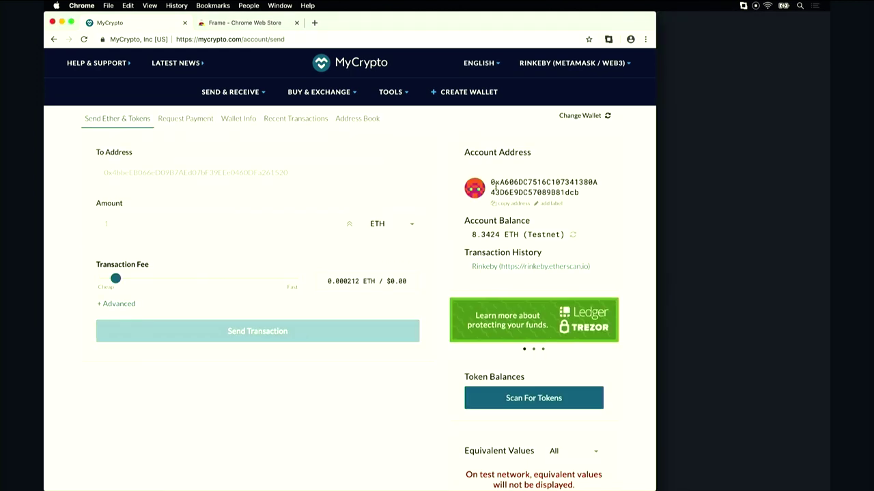
Step: Fill in a transfer of 0.2 ETH to the account's own copied address
left_click(515, 203)
left_click(288, 175)
key("super+v")
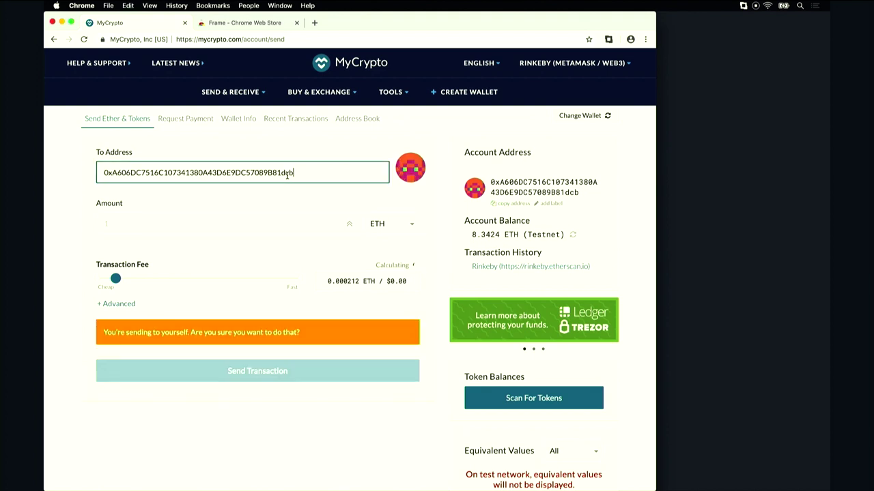
left_click(144, 221)
type("0.2")
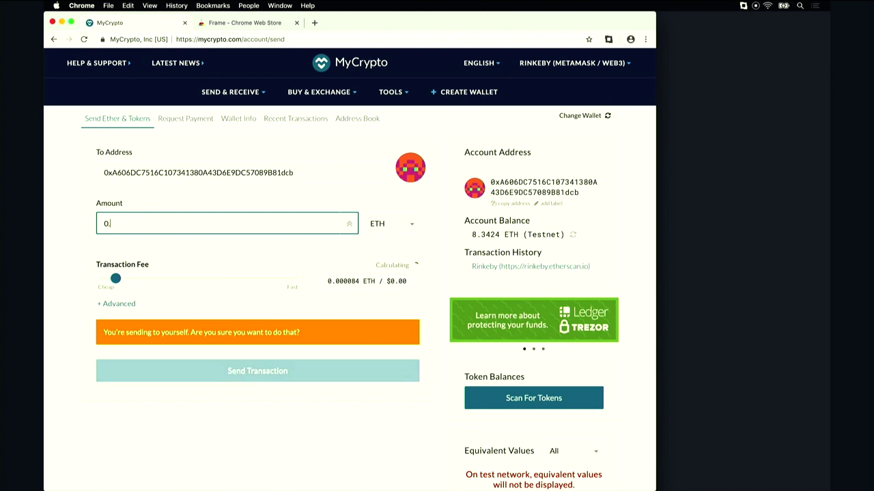
Step: Send the 0.2 ETH test transaction and approve its signing request for the Ledger account
left_click(286, 375)
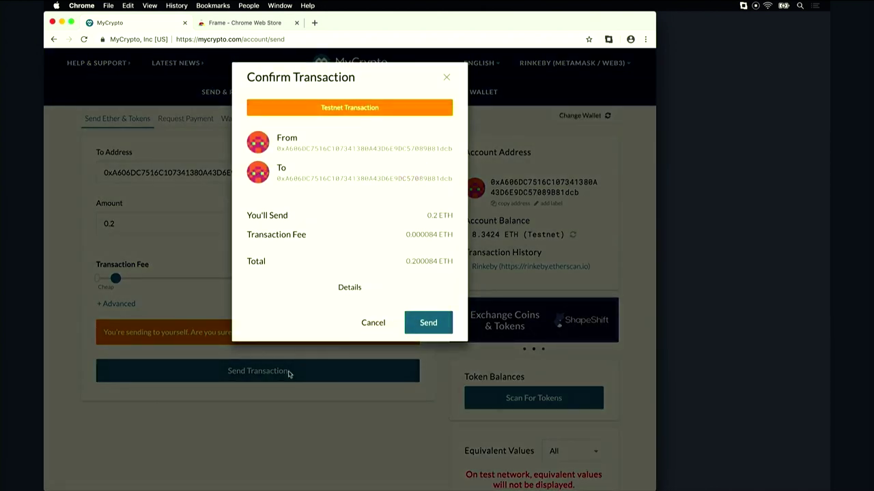
left_click(426, 325)
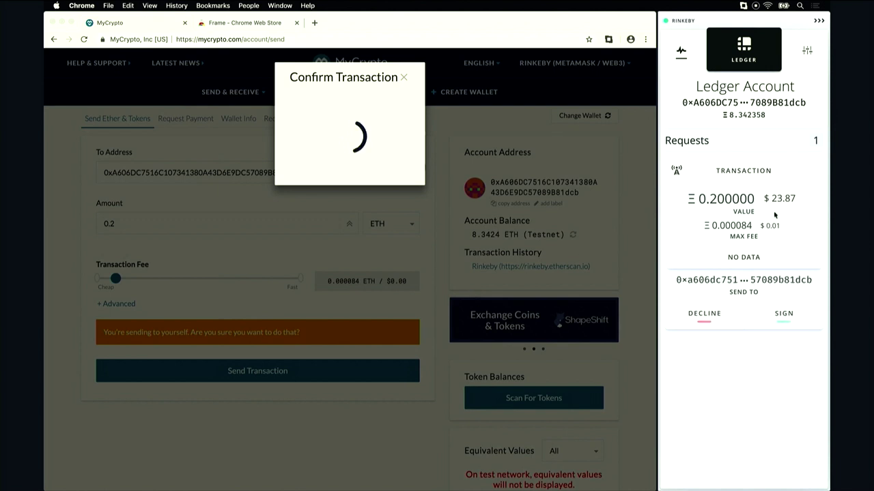
left_click(784, 315)
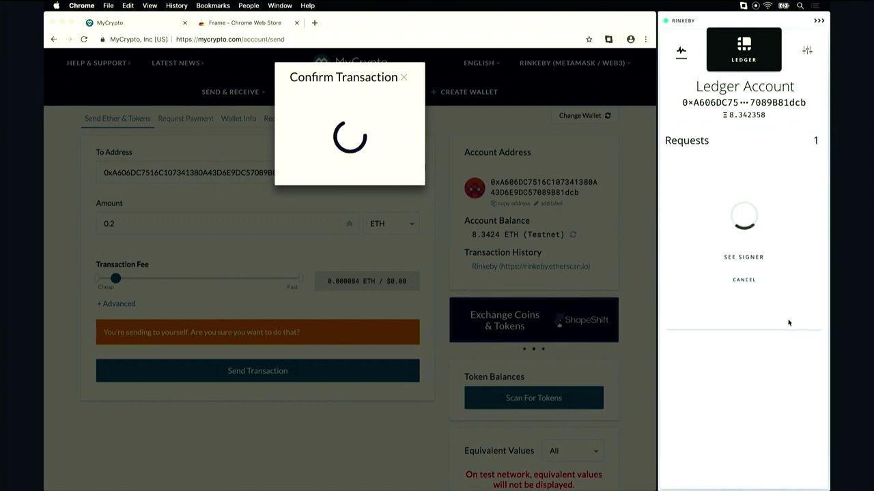